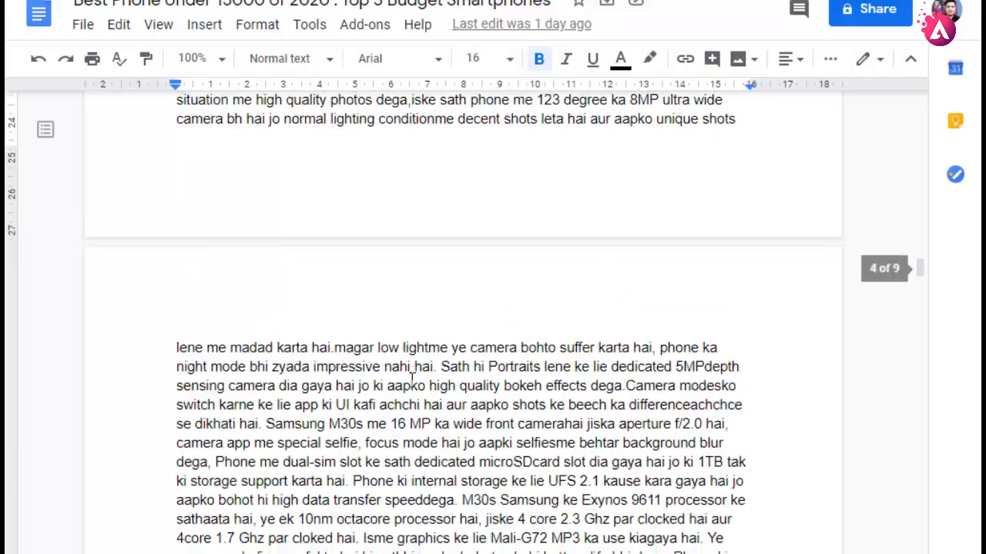
# Copy the entire "Best Phone Under 15000 of 2020" article from the Google Docs document, from the closing line up to the title.
pyautogui.scroll(-20, 412, 377)
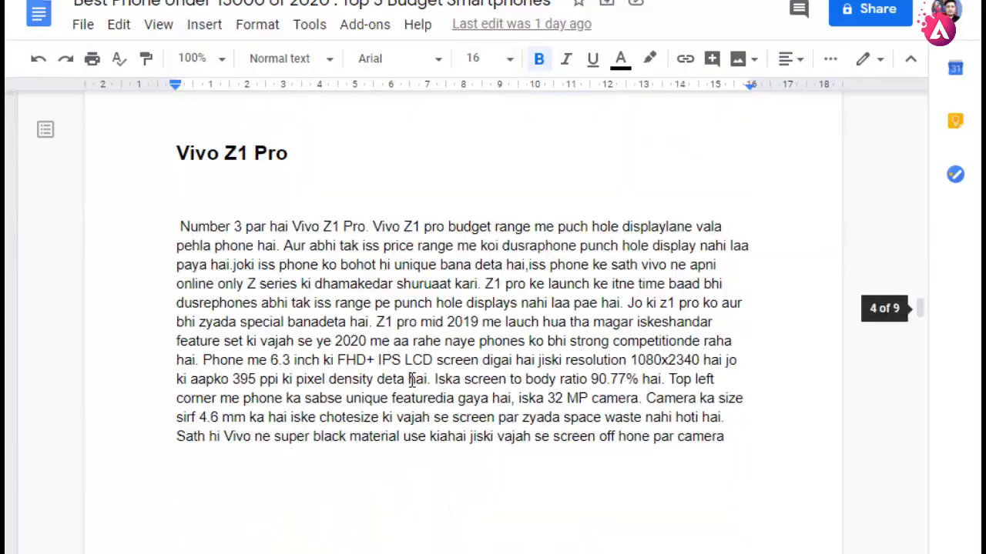
pyautogui.scroll(-20, 412, 377)
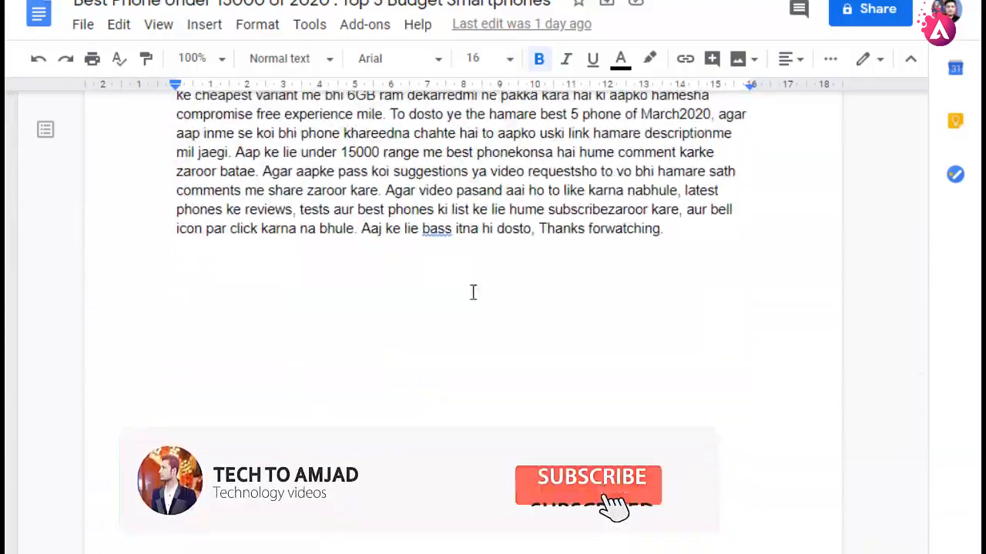
pyautogui.moveTo(667, 229); pyautogui.dragTo(378, 83)
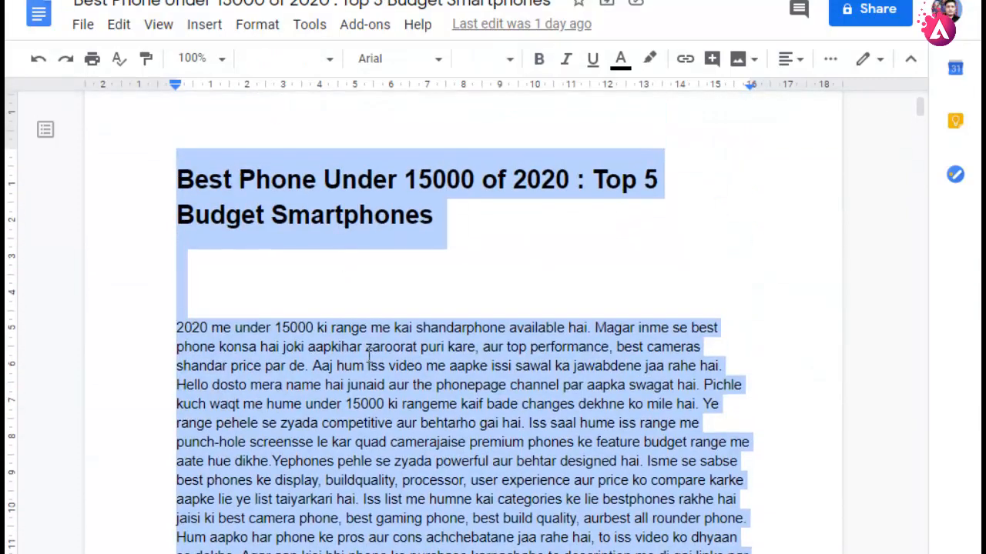
pyautogui.rightClick(369, 357)
pyautogui.click(436, 166)
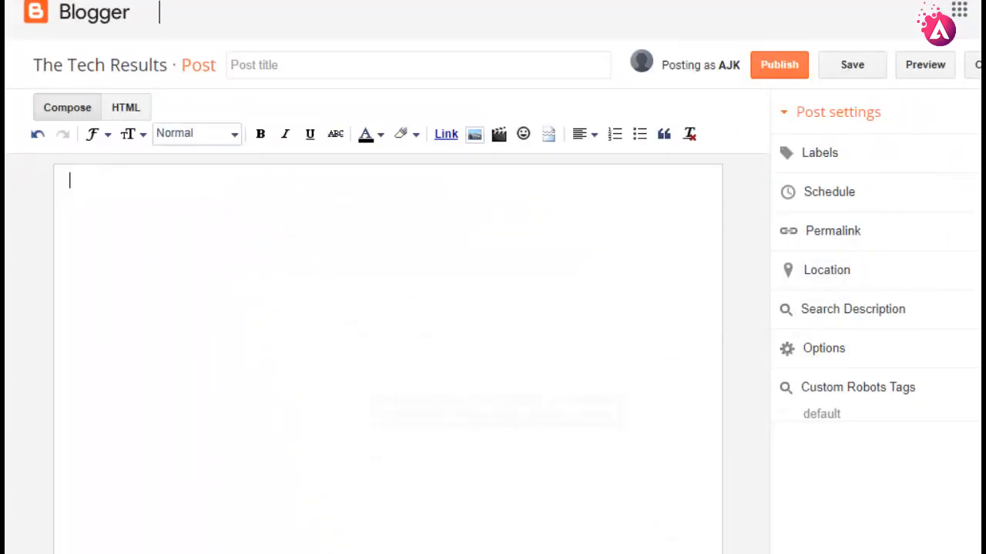
# Switch to the Blogger post editor, paste the article into the empty post body and save the post.
pyautogui.rightClick(123, 196)
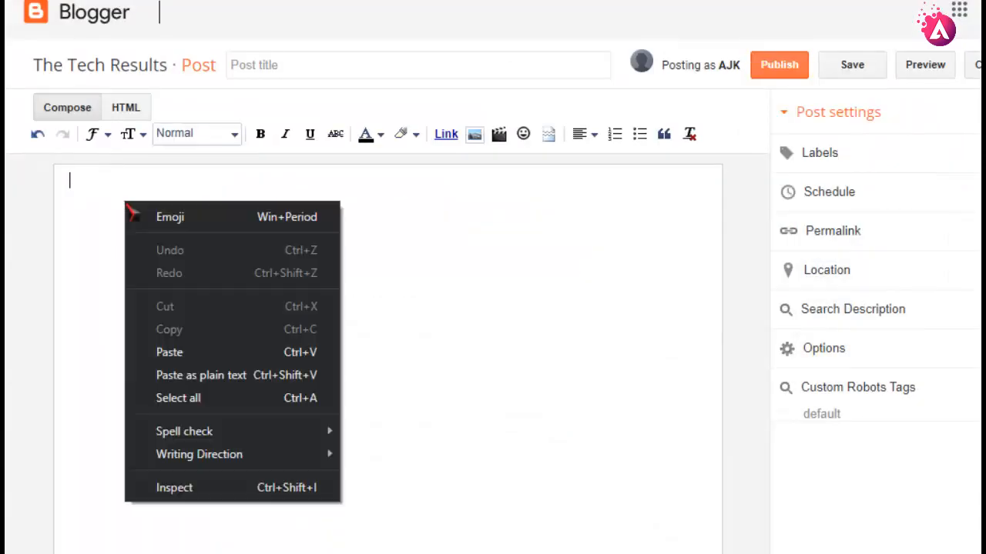
pyautogui.click(185, 355)
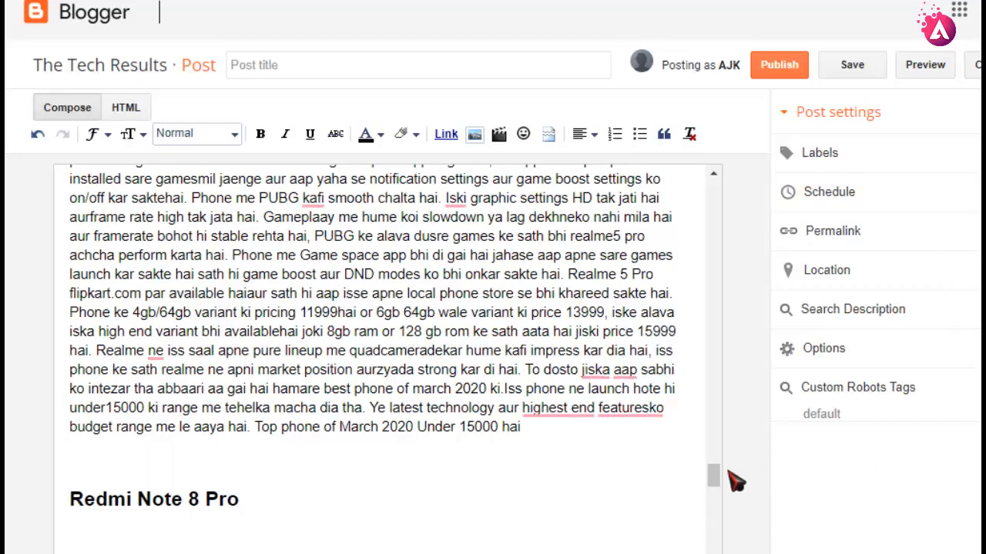
pyautogui.scroll(-5, 716, 483)
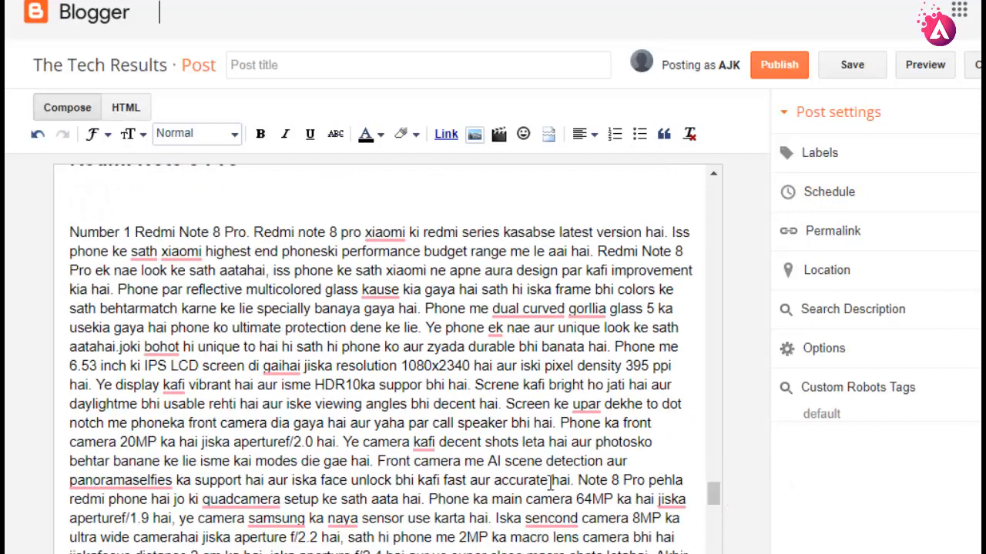
pyautogui.scroll(-10, 495, 481)
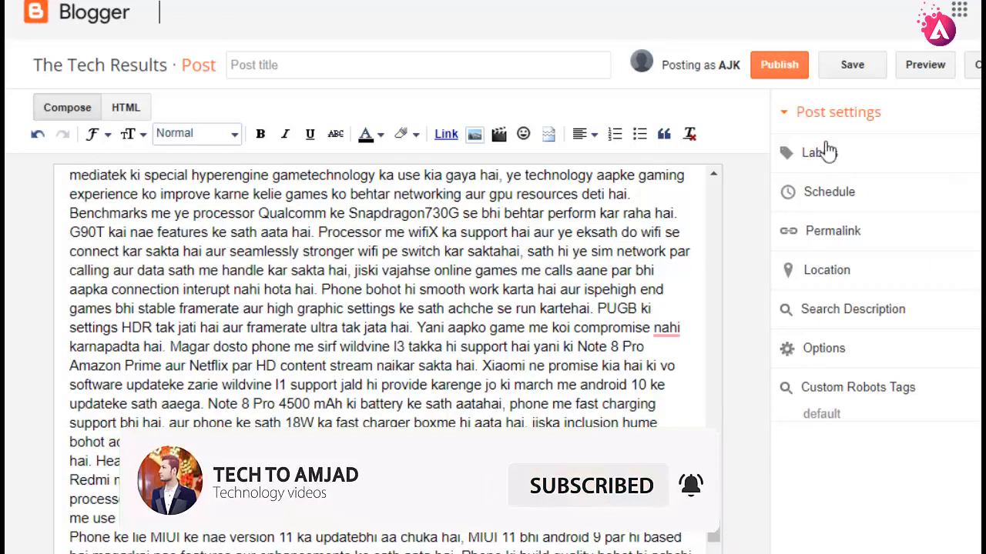
pyautogui.click(850, 65)
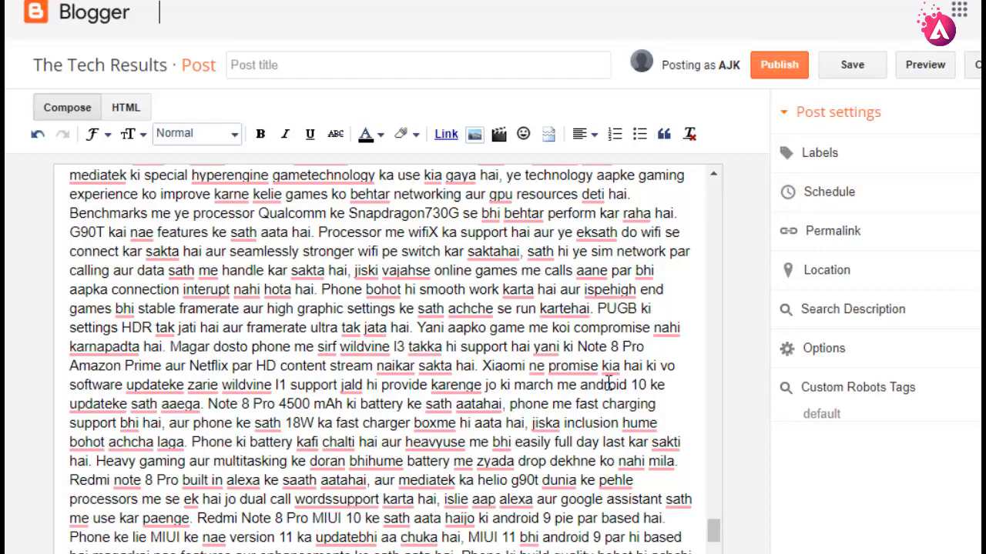
# Examine the pasted article's text and formatting in the post body, from the closing lines up to the title.
pyautogui.scroll(-2, 608, 383)
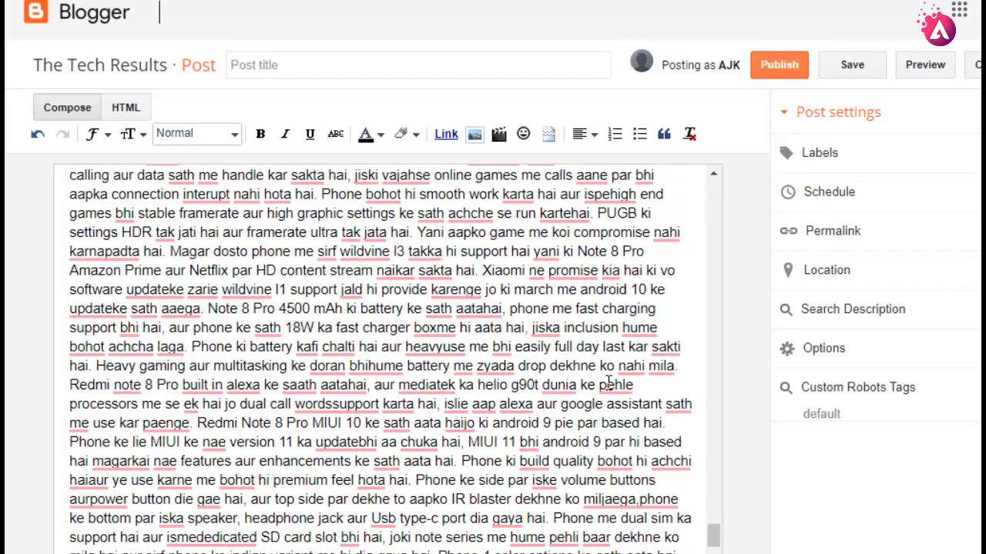
pyautogui.scroll(-4, 532, 379)
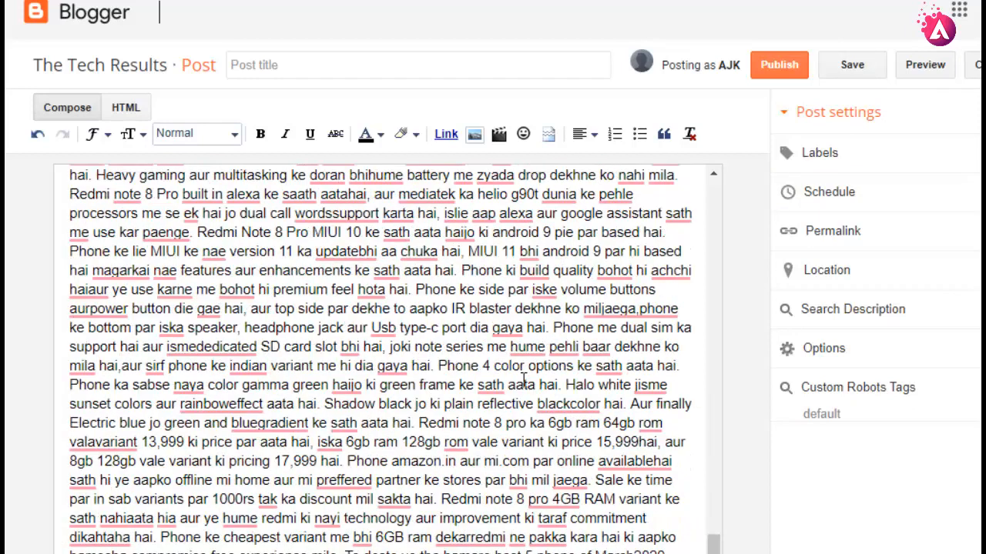
pyautogui.scroll(-3, 524, 379)
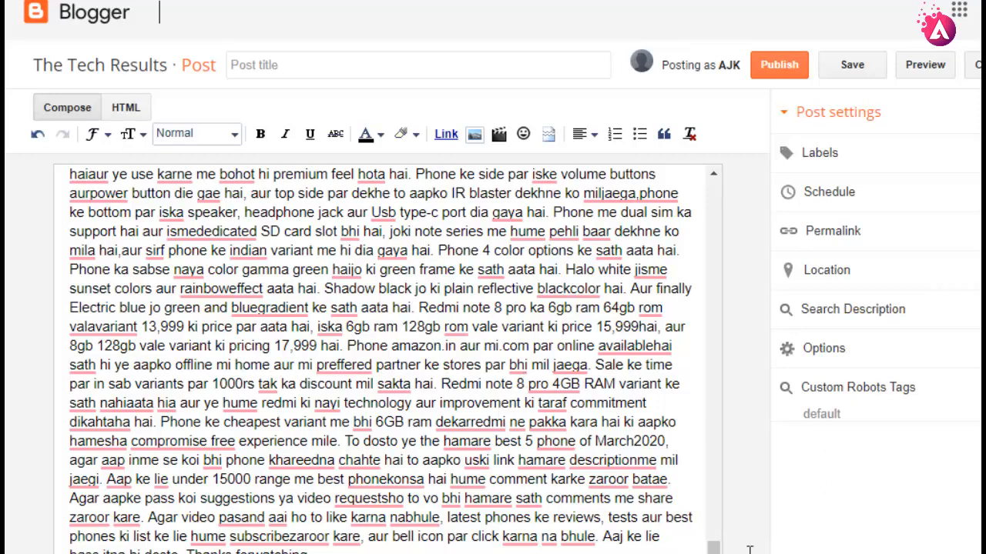
pyautogui.moveTo(714, 550); pyautogui.dragTo(714, 545)
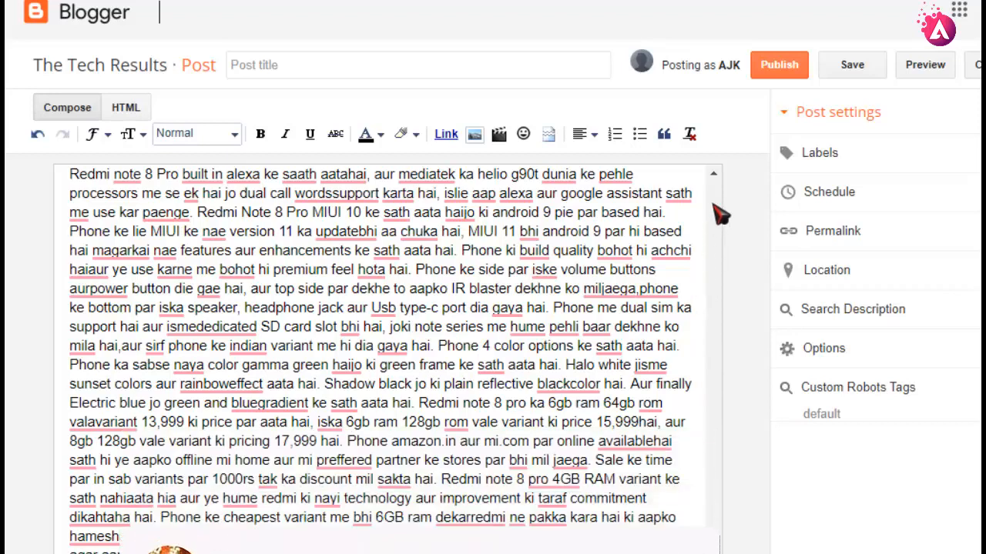
pyautogui.scroll(2, 716, 192)
pyautogui.scroll(10, 716, 193)
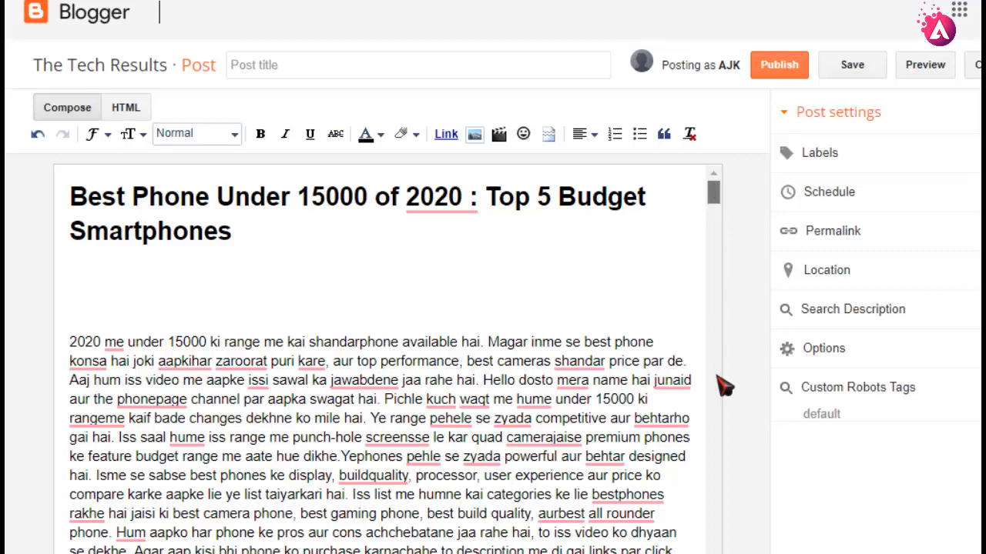
pyautogui.scroll(-1, 736, 361)
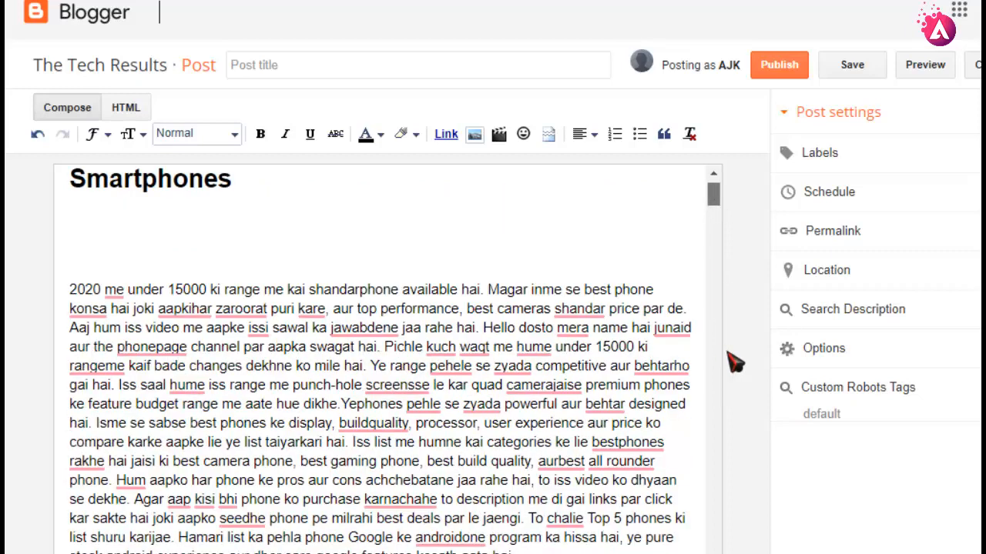
pyautogui.scroll(-10, 736, 362)
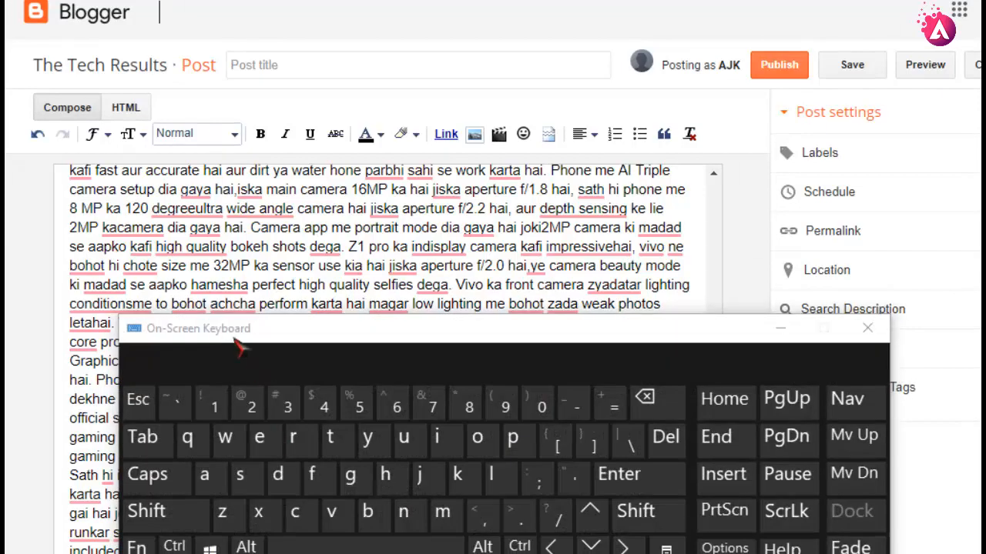
# Delete all of the pasted content from the post body and reset the text style to Normal.
pyautogui.moveTo(235, 337); pyautogui.dragTo(312, 375)
pyautogui.click(184, 267)
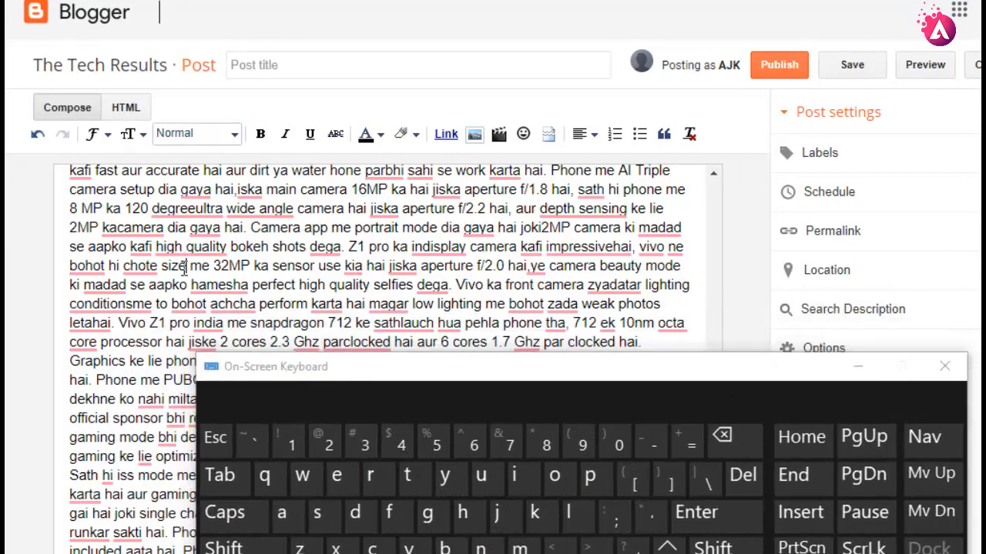
pyautogui.click(301, 508)
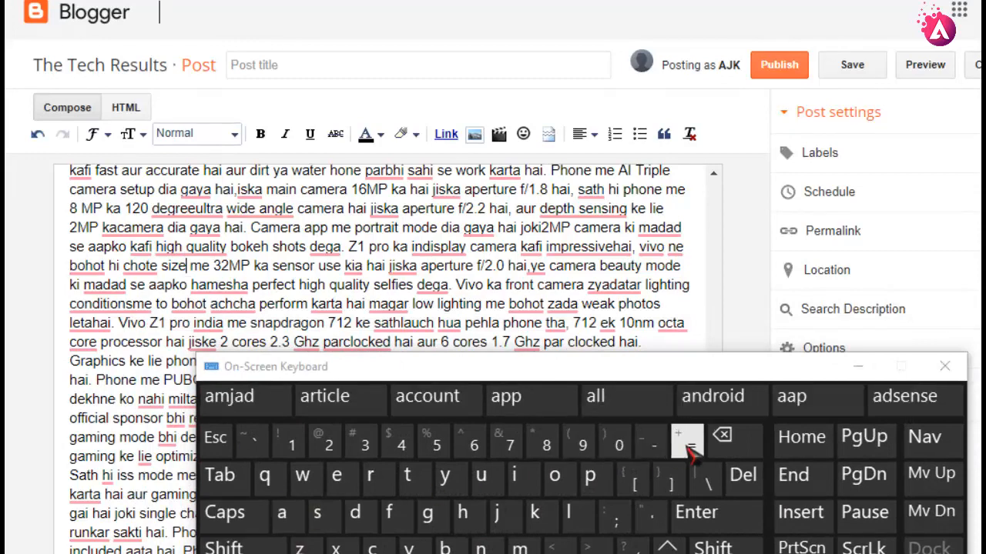
pyautogui.hotkey('ctrl', 'a')
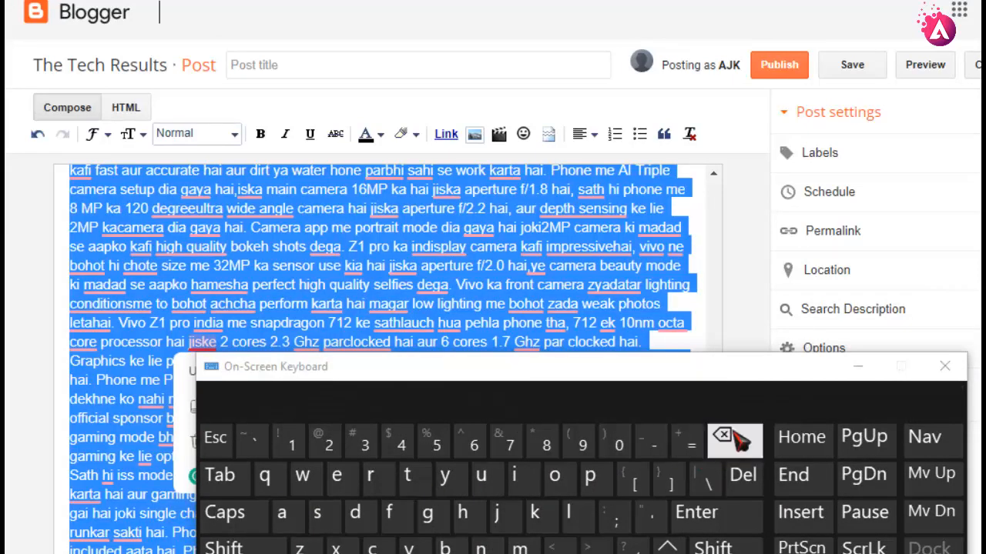
pyautogui.click(735, 439)
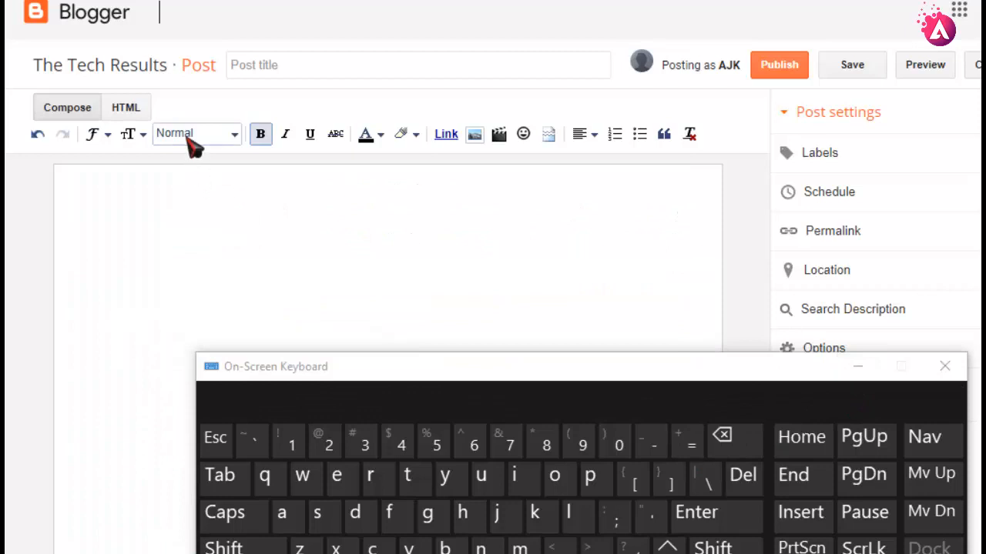
pyautogui.click(188, 137)
pyautogui.click(197, 228)
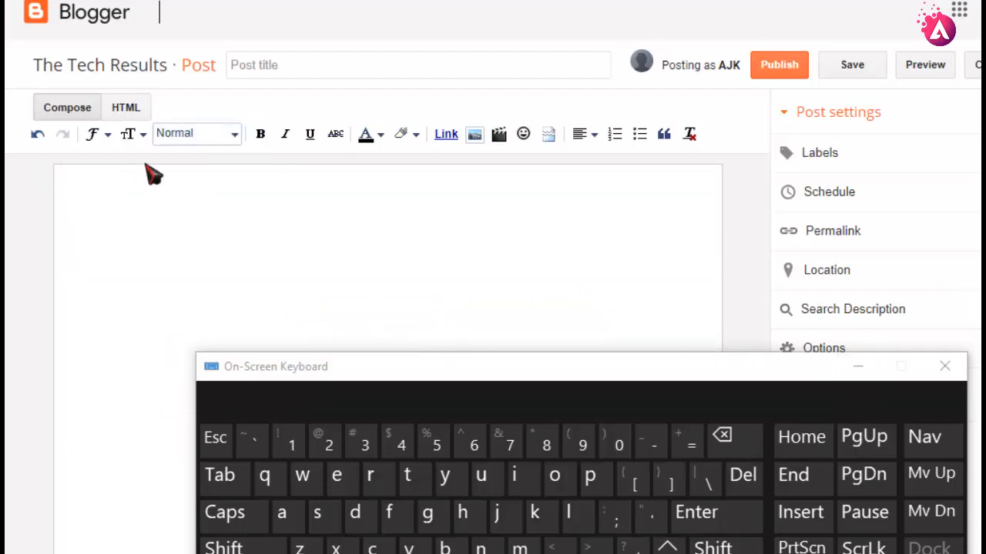
pyautogui.click(858, 367)
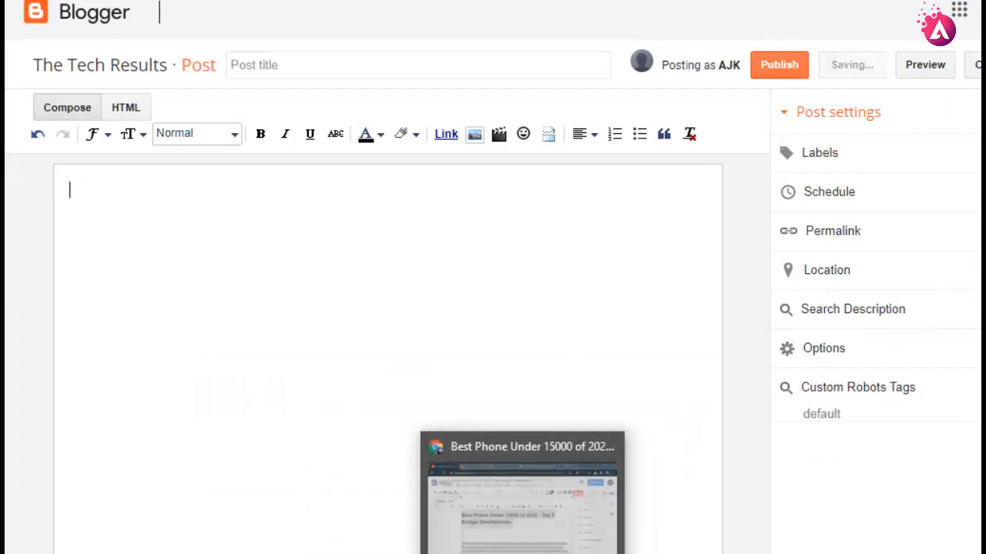
# Switch to the Google Docs document and copy the whole selected smartphone article.
pyautogui.click(494, 553)
pyautogui.click(494, 553)
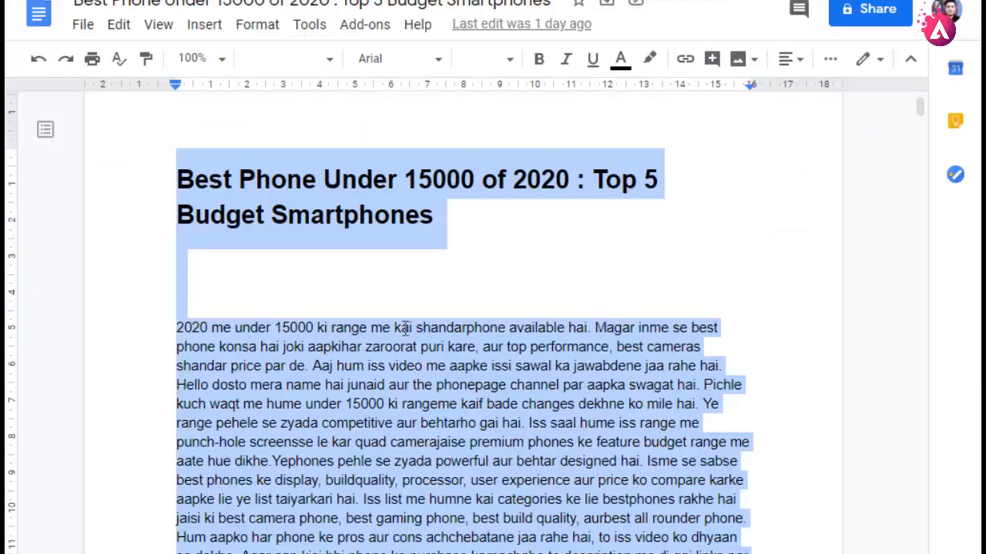
pyautogui.rightClick(394, 401)
pyautogui.click(444, 164)
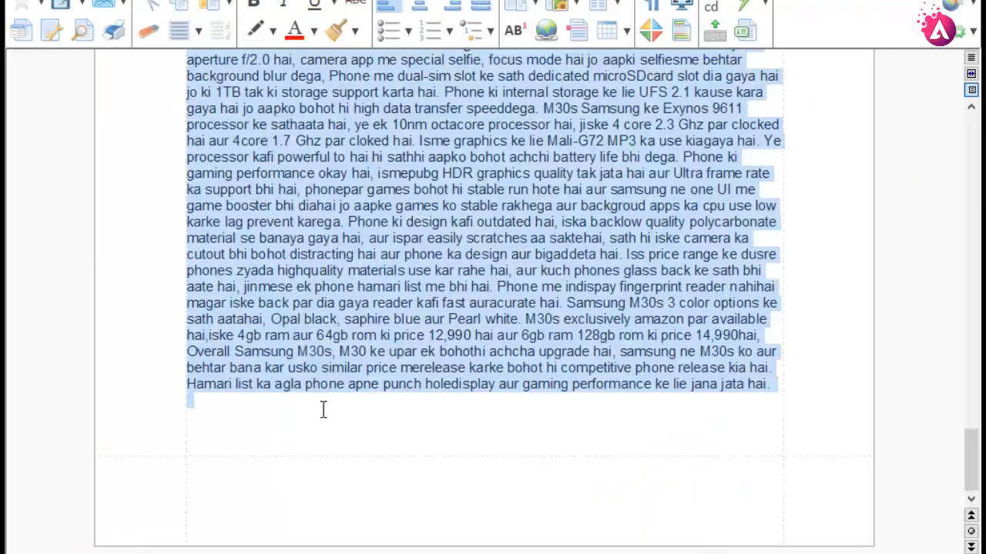
# In the desktop word processor, delete the document's old text and paste the copied smartphone article in its place.
pyautogui.press('Delete')
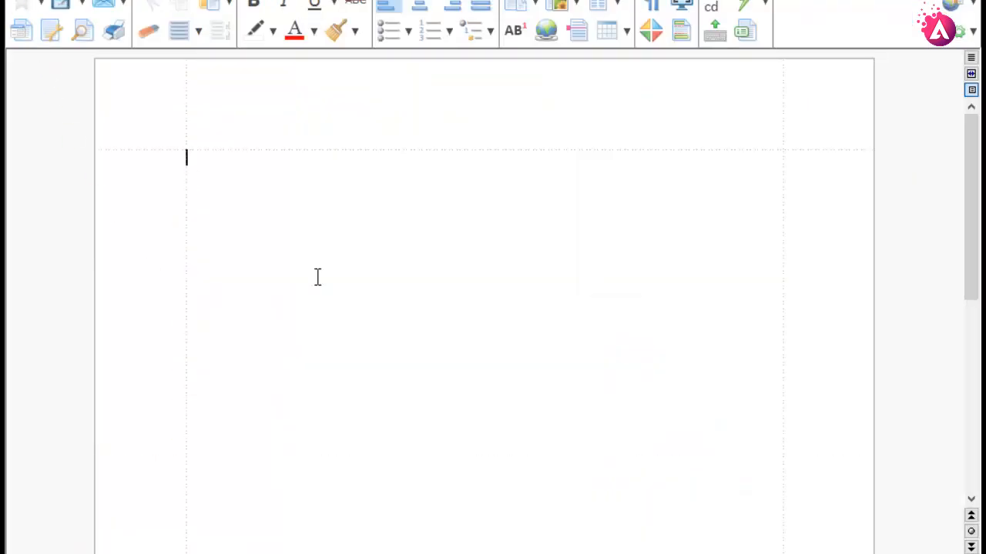
pyautogui.rightClick(308, 189)
pyautogui.click(351, 240)
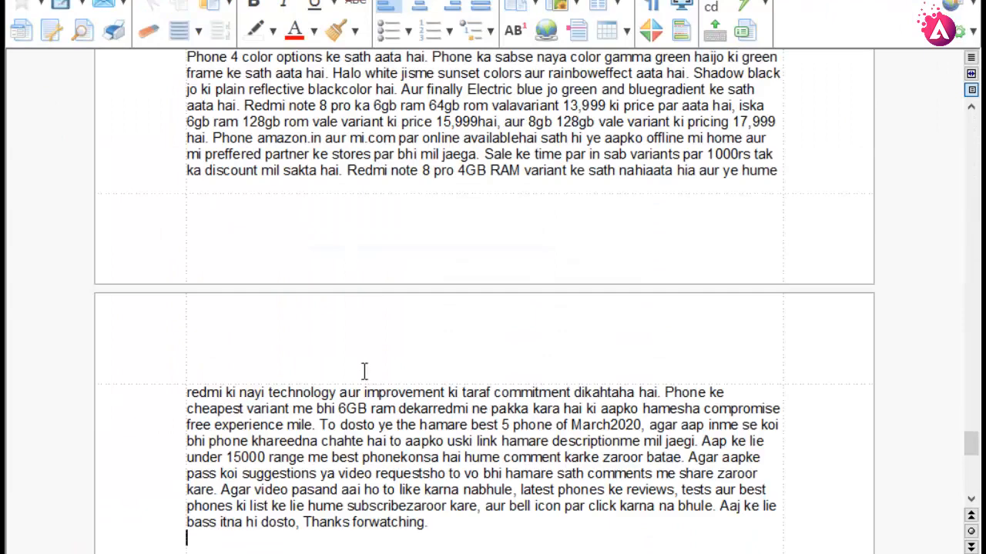
# Look over the unformatted article in the word processor, and copy all of its text from the closing line up to the title.
pyautogui.scroll(15, 316, 445)
pyautogui.scroll(20, 316, 445)
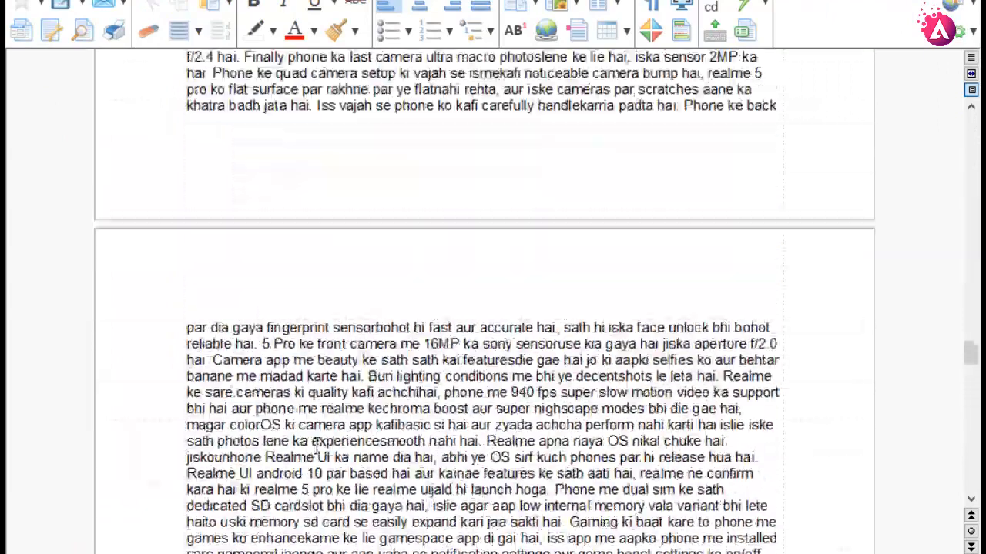
pyautogui.scroll(8, 316, 445)
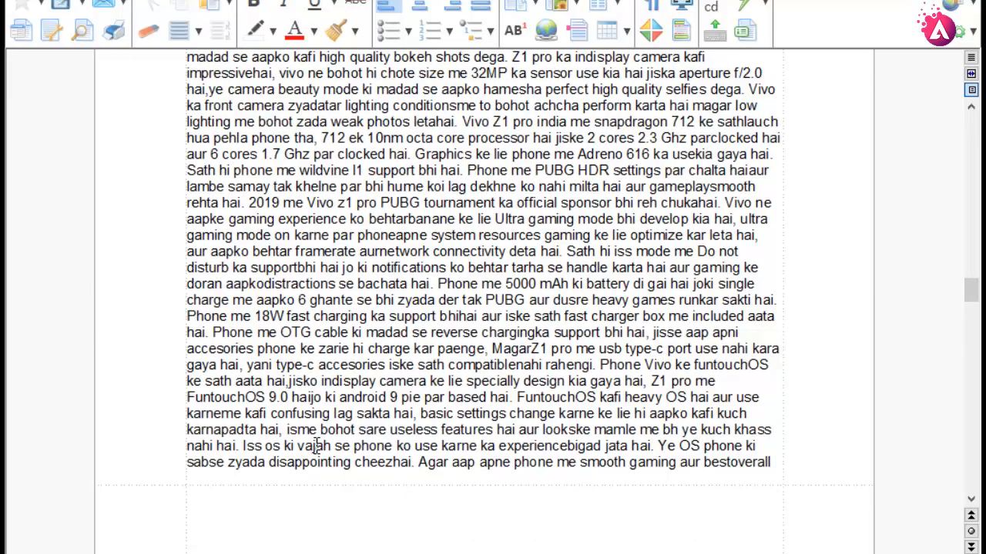
pyautogui.scroll(-15, 316, 445)
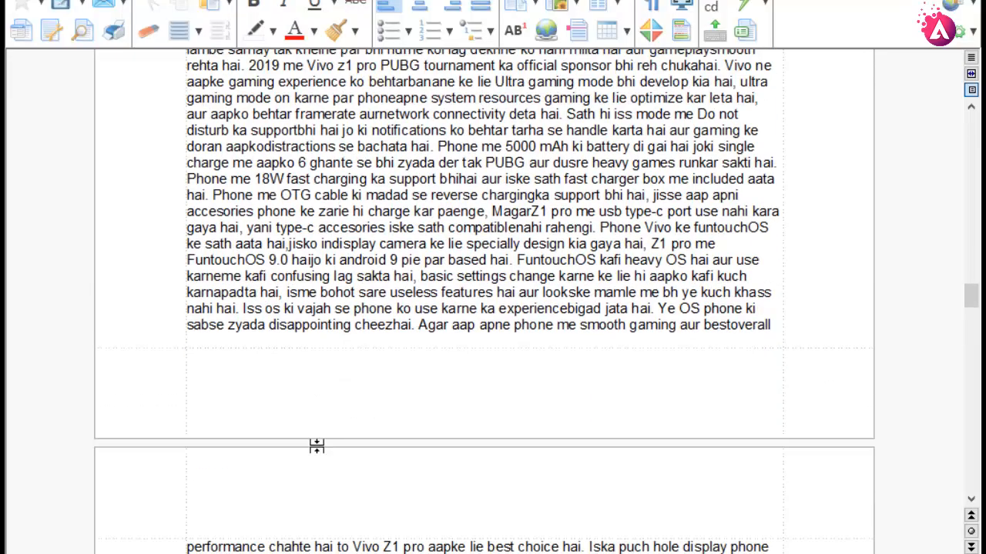
pyautogui.scroll(-20, 315, 445)
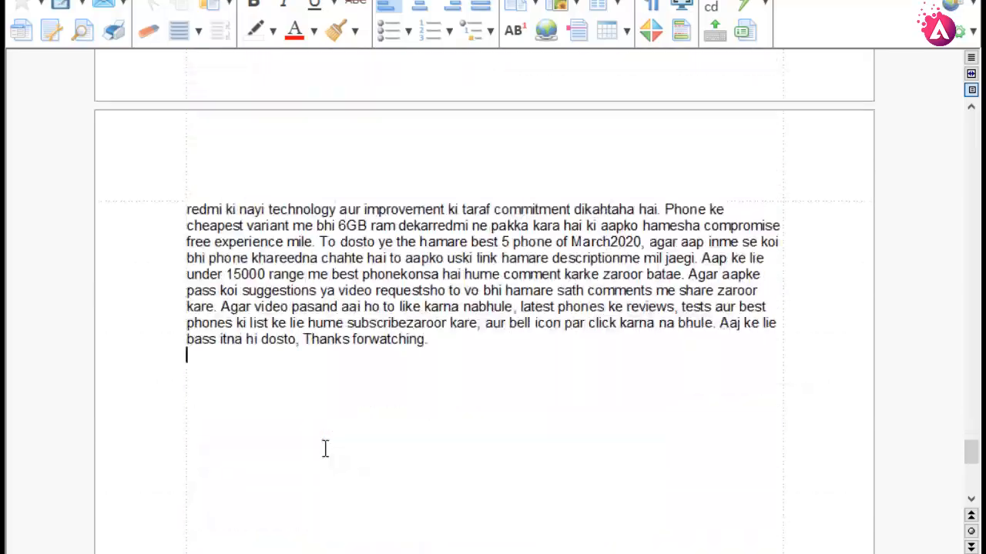
pyautogui.moveTo(444, 344); pyautogui.dragTo(401, 1)
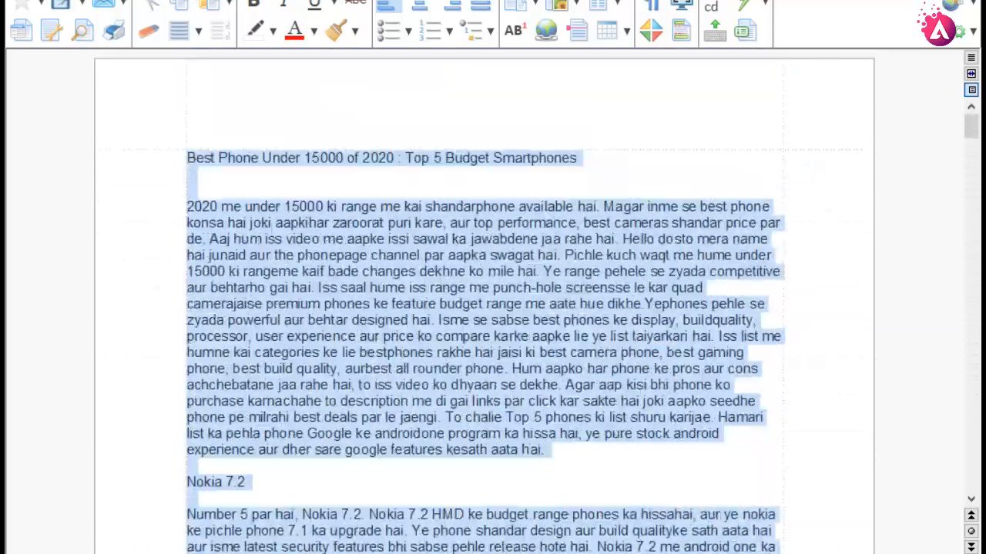
pyautogui.rightClick(365, 312)
pyautogui.click(362, 346)
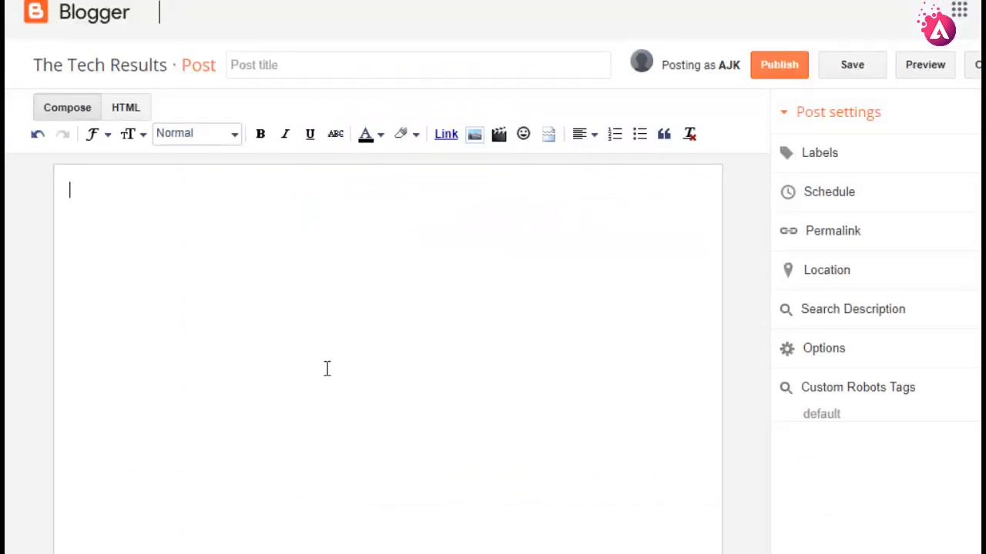
# Switch back to the Blogger post editor, paste the unformatted article into the empty post body and check its text.
pyautogui.rightClick(268, 283)
pyautogui.click(313, 435)
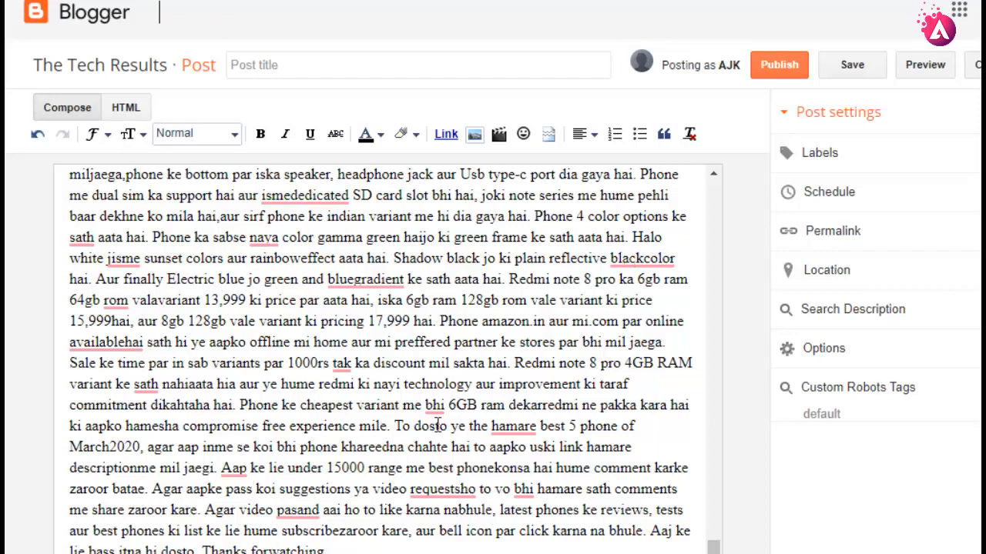
pyautogui.scroll(5, 437, 425)
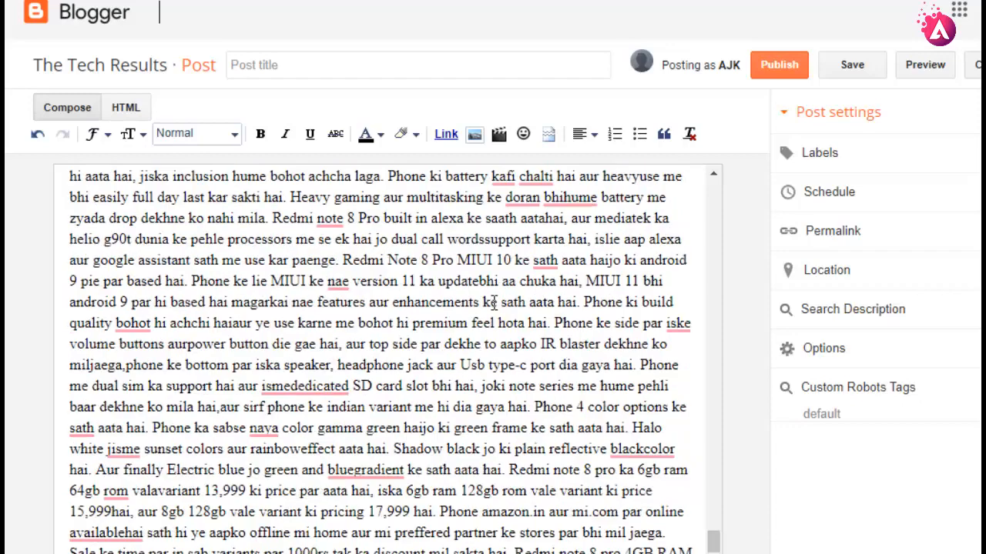
pyautogui.scroll(5, 493, 302)
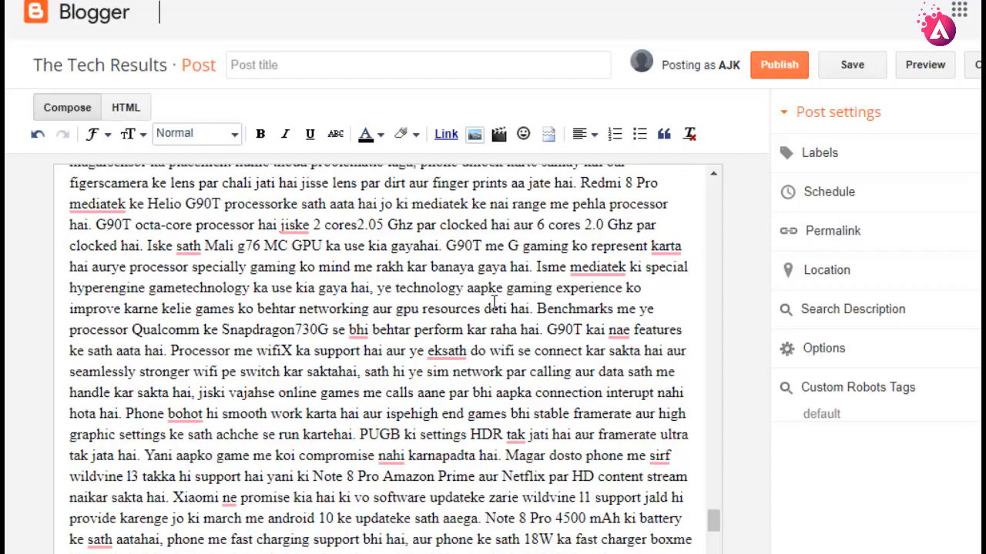
# Clear the entire pasted article from the Blogger post body and put the on-screen keyboard away.
pyautogui.scroll(3, 493, 302)
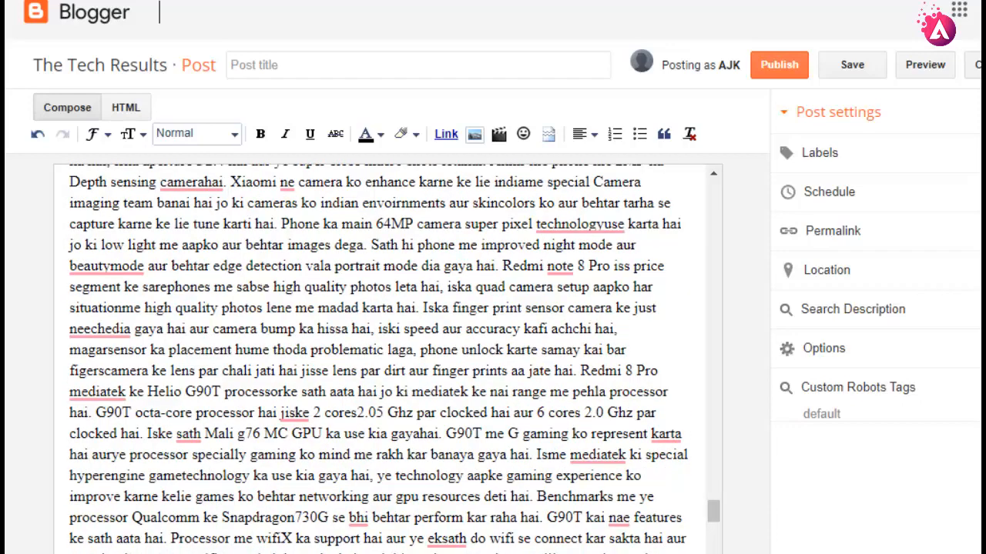
pyautogui.click(186, 295)
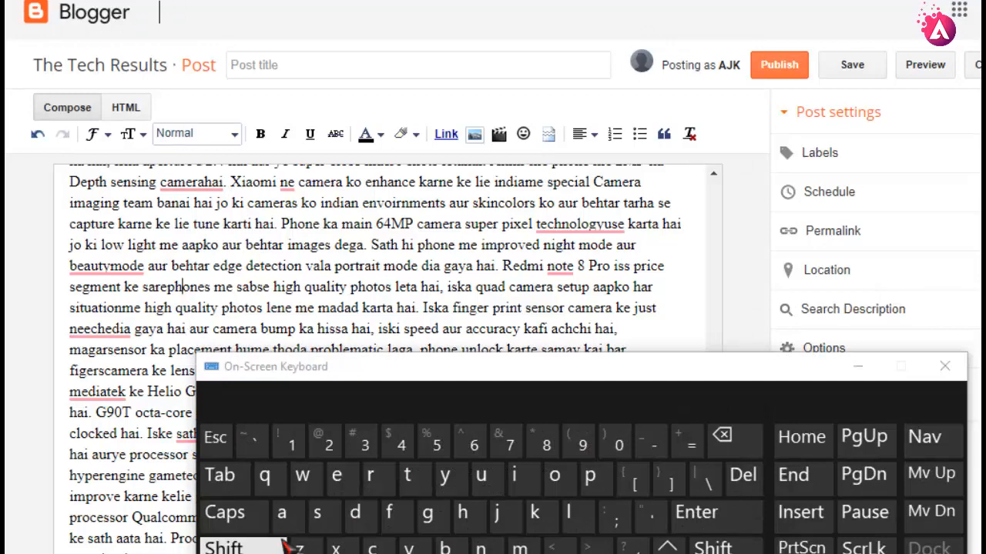
pyautogui.click(289, 517)
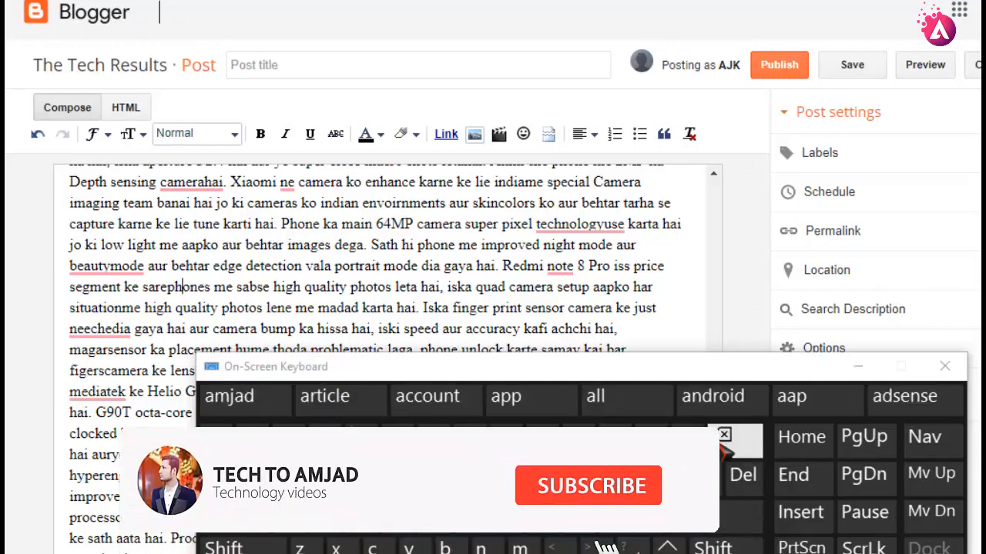
pyautogui.hotkey('ctrl', 'a')
pyautogui.press('BackSpace')
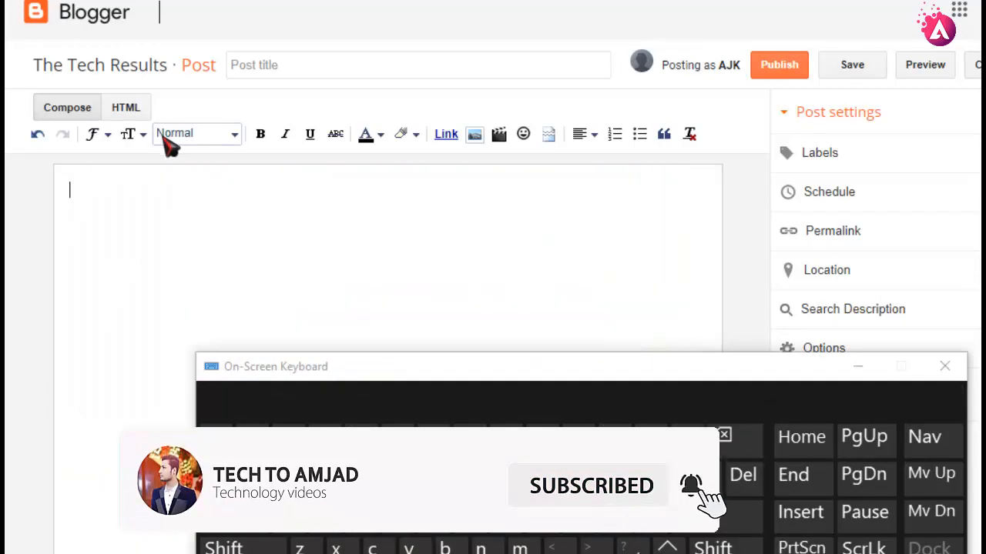
pyautogui.click(859, 366)
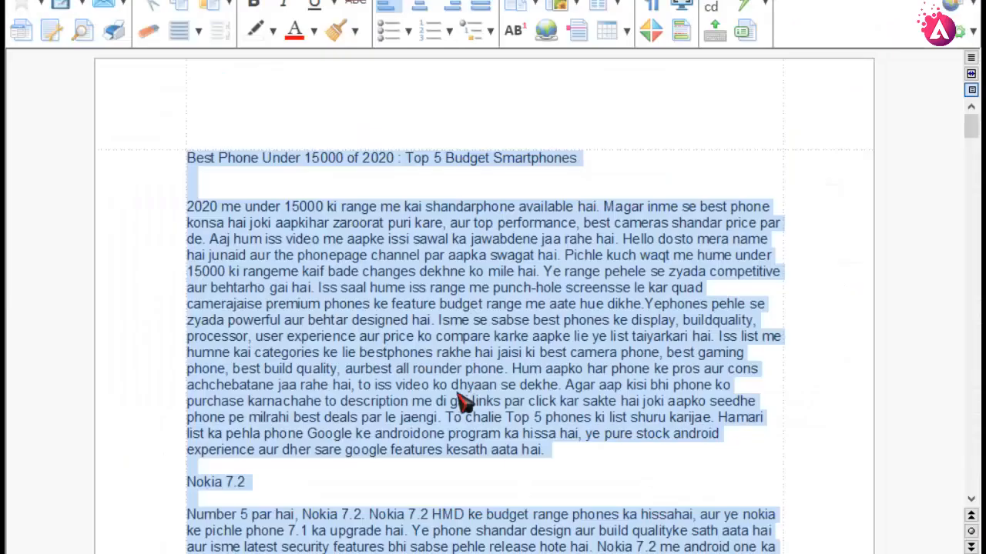
# In the word processor, copy only the article's opening part, from the title through the end of the Nokia 7.2 section.
pyautogui.scroll(-4, 466, 396)
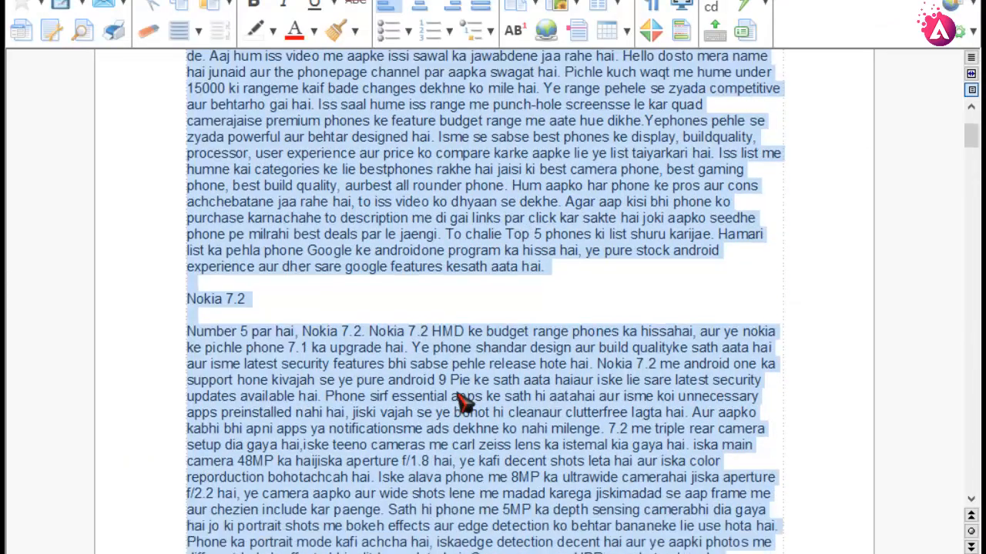
pyautogui.scroll(-20, 462, 400)
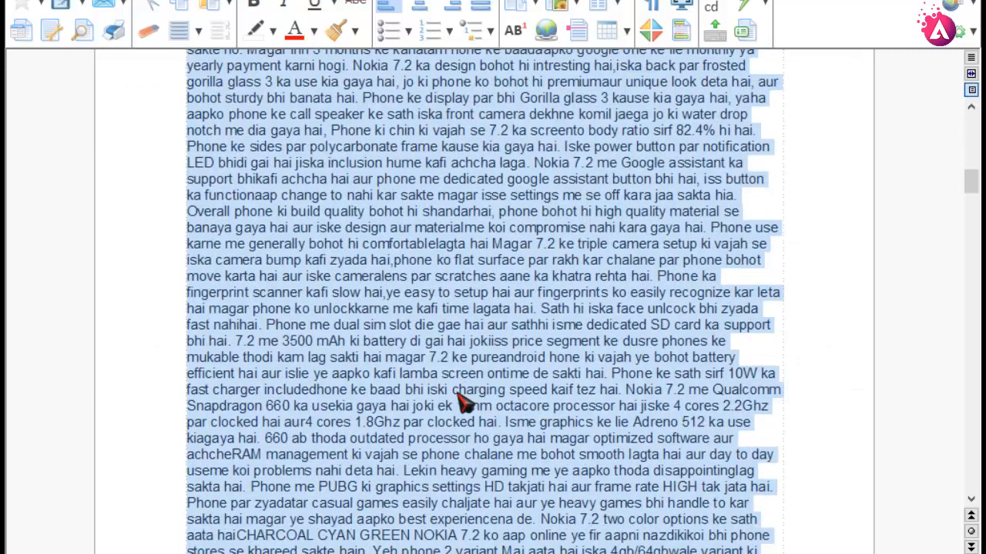
pyautogui.scroll(-5, 458, 396)
pyautogui.click(451, 376)
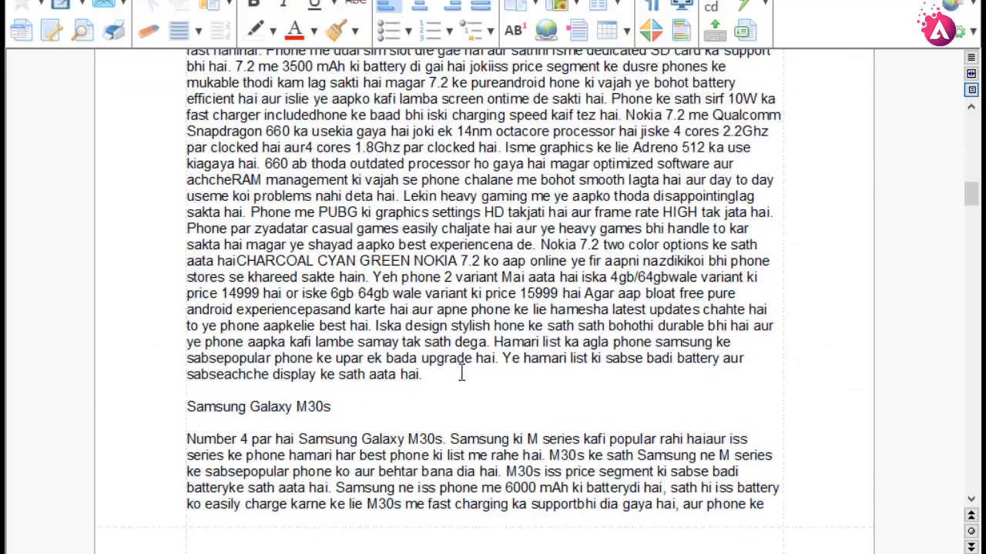
pyautogui.moveTo(462, 373); pyautogui.dragTo(193, 9)
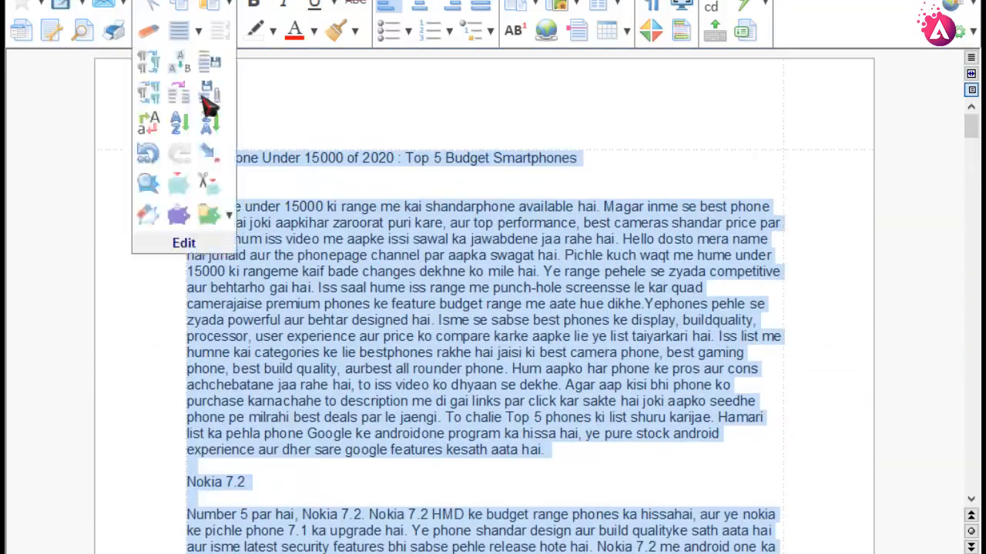
pyautogui.scroll(-3, 408, 439)
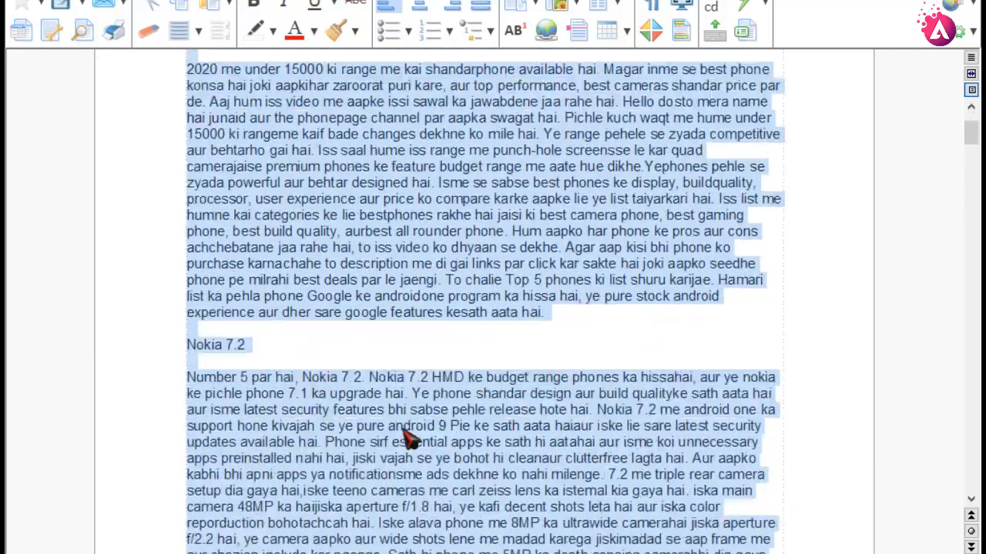
pyautogui.scroll(-3, 405, 438)
pyautogui.scroll(-20, 328, 320)
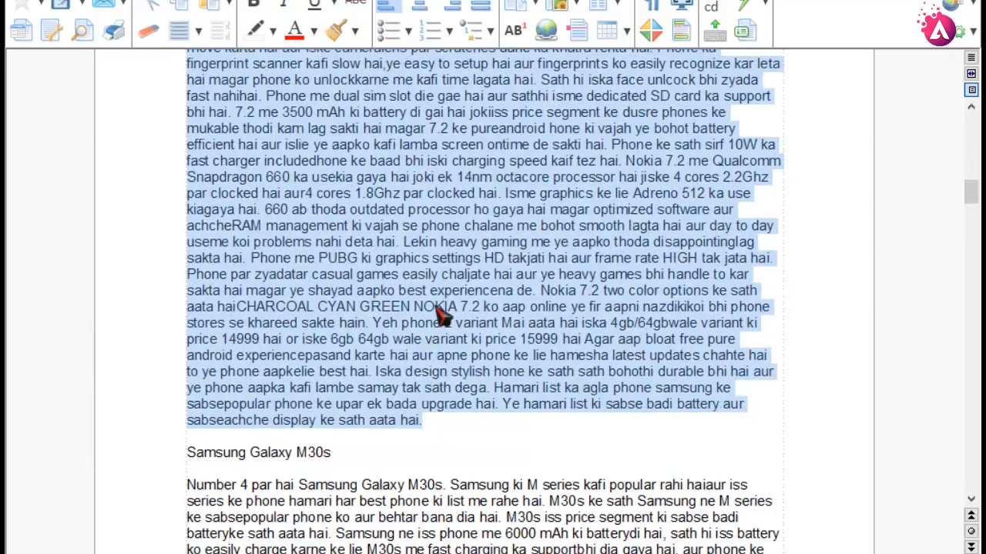
pyautogui.rightClick(395, 210)
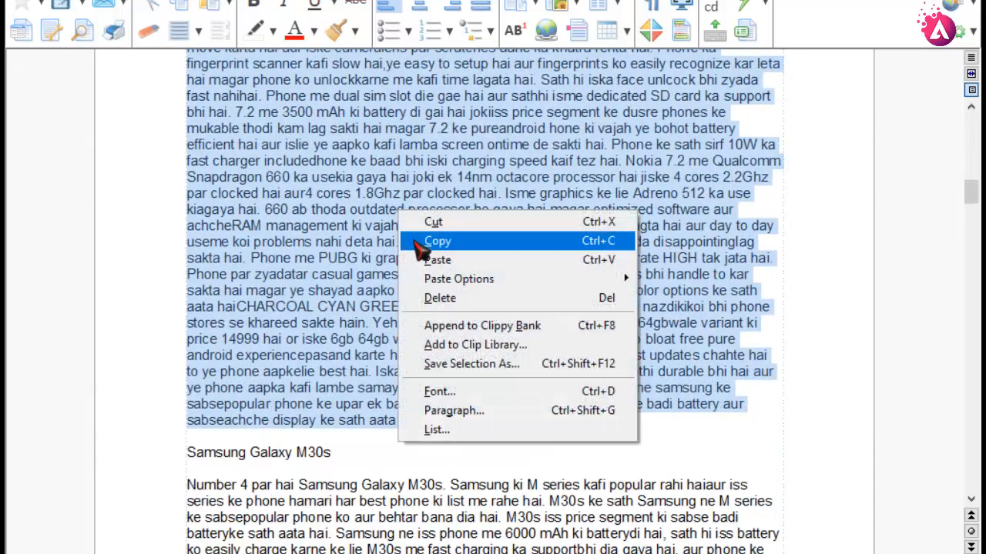
pyautogui.click(420, 246)
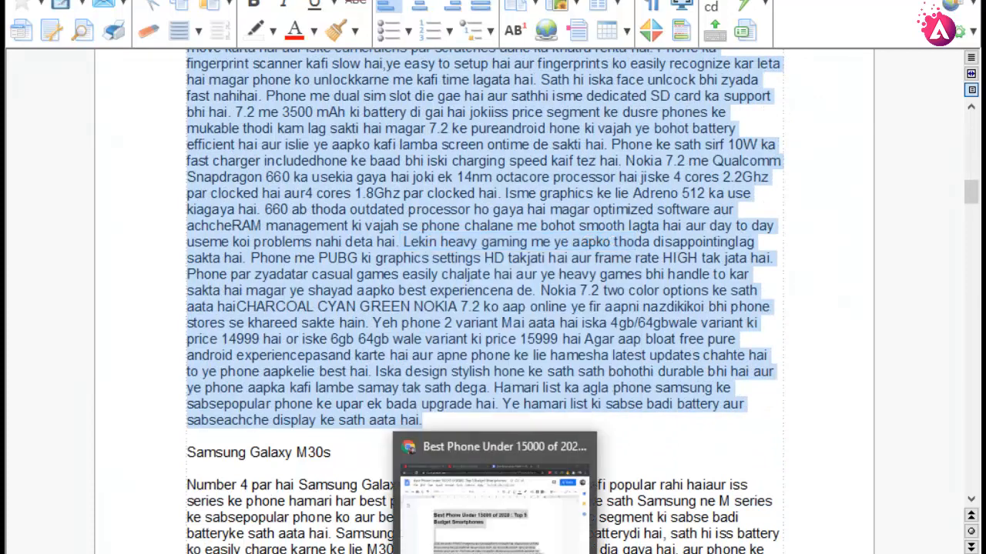
# Switch to the Blogger post editor, paste the copied excerpt into the empty post body and check it from end to title.
pyautogui.click(462, 508)
pyautogui.rightClick(263, 258)
pyautogui.click(308, 410)
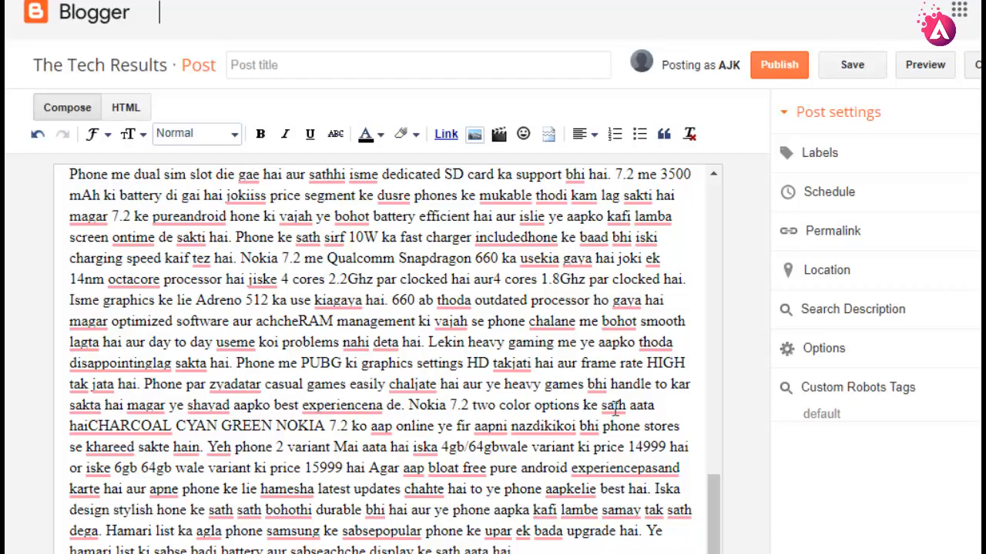
pyautogui.moveTo(714, 493); pyautogui.dragTo(715, 193)
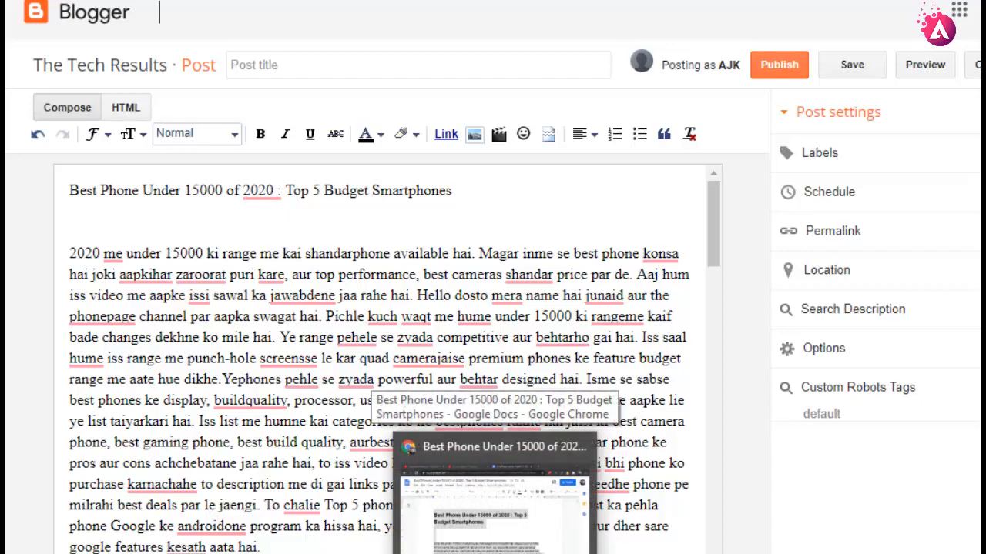
# Switch to the YouTube channel page and examine its community posts, especially the tag rankings in the post "google adsense ads not showing on my blog".
pyautogui.click(497, 553)
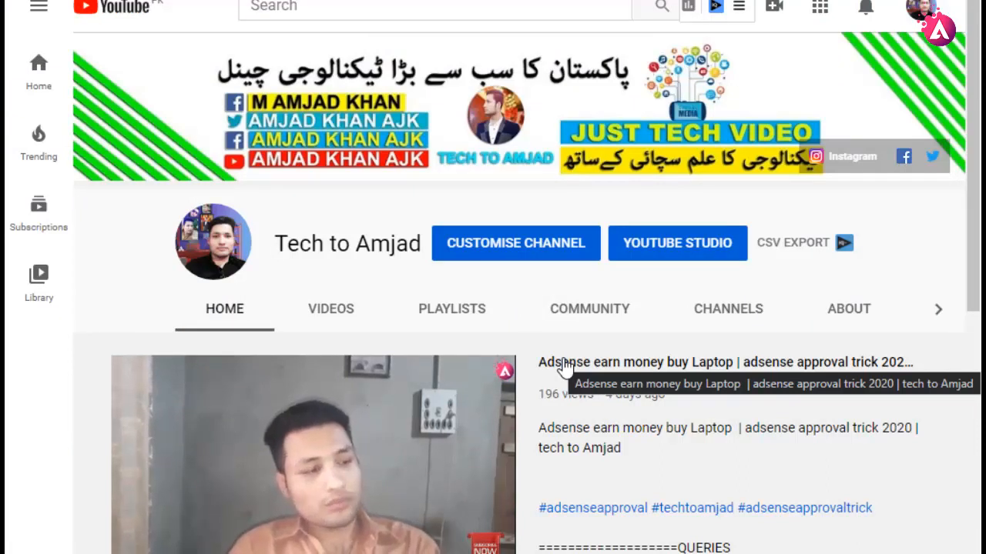
pyautogui.click(609, 322)
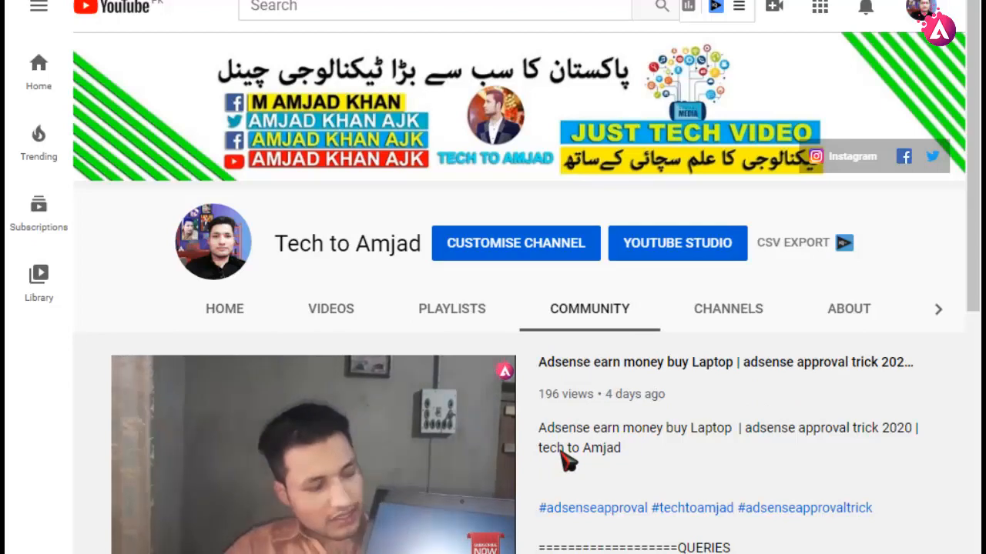
pyautogui.scroll(-3, 566, 460)
pyautogui.scroll(-3, 566, 460)
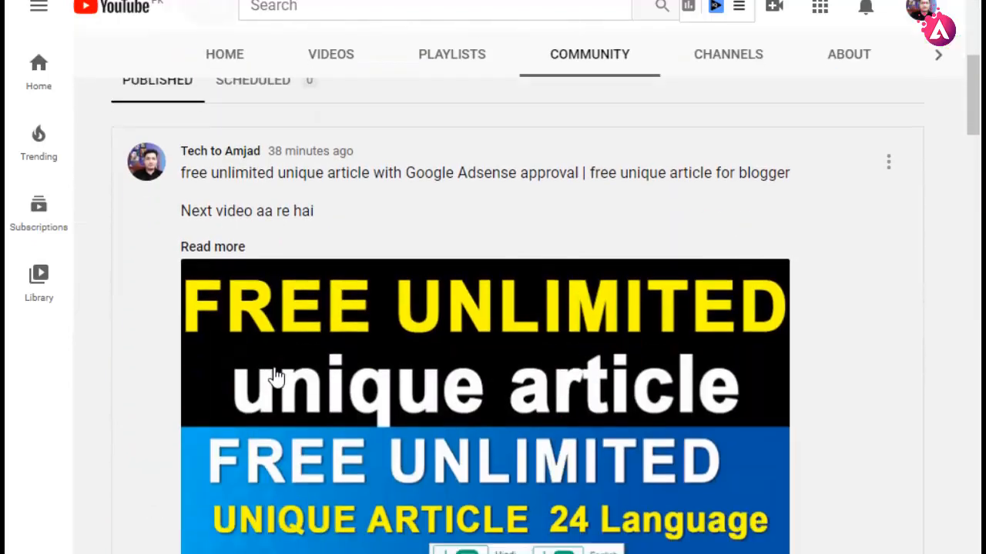
pyautogui.scroll(-15, 275, 378)
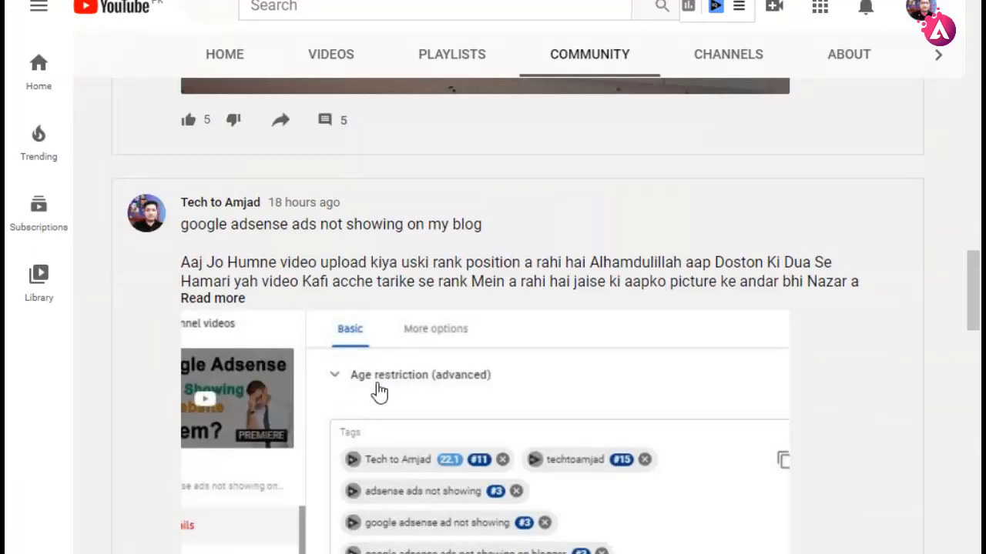
pyautogui.scroll(-5, 380, 392)
pyautogui.scroll(5, 385, 393)
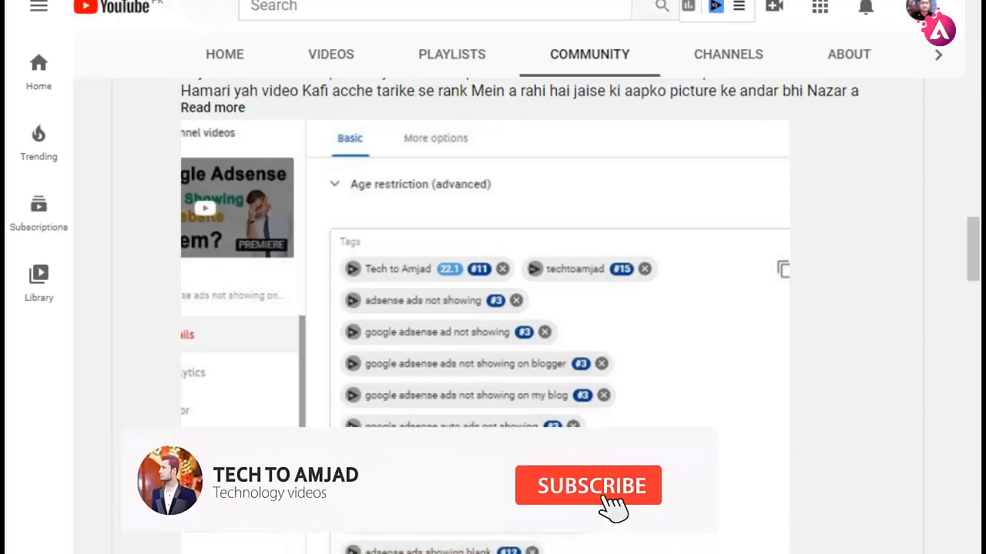
pyautogui.scroll(-1, 520, 403)
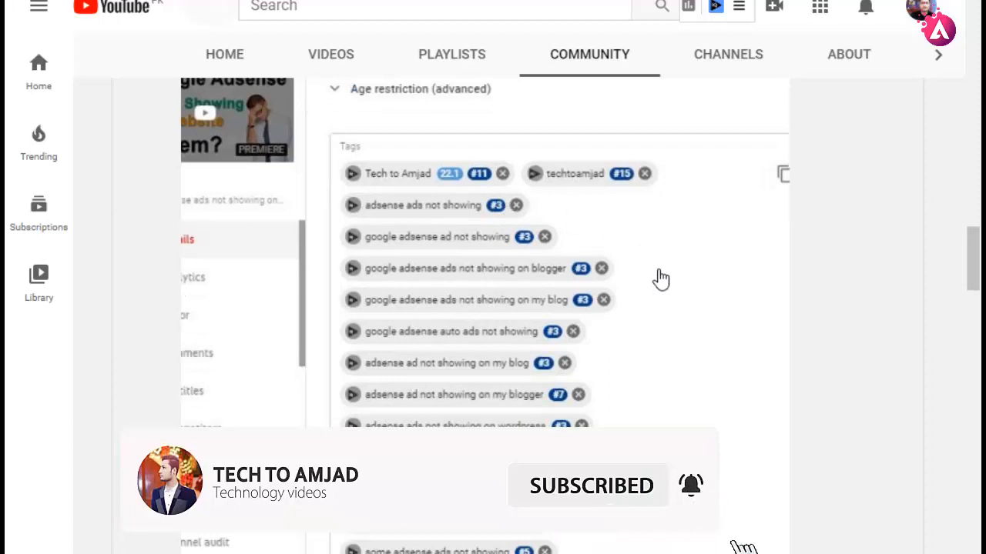
pyautogui.scroll(-2, 612, 409)
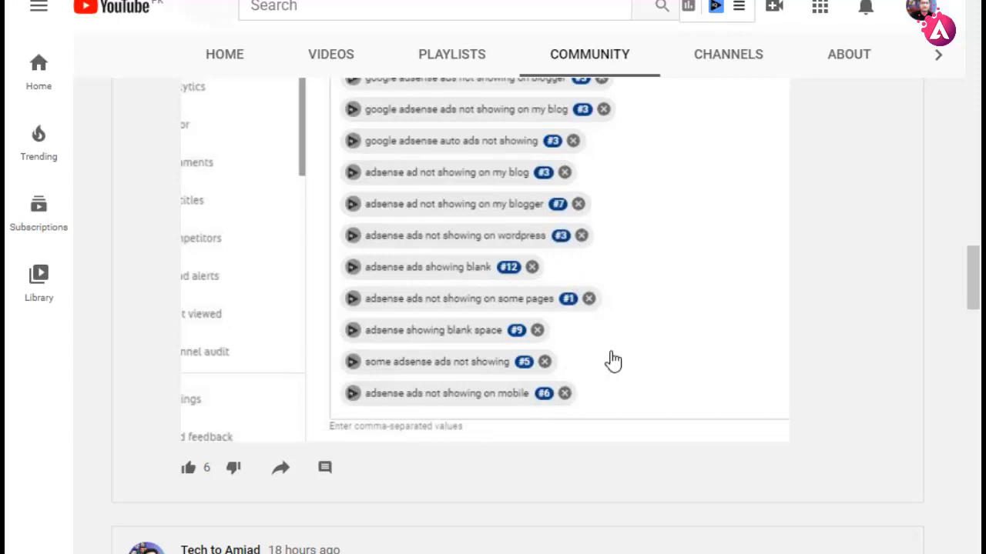
pyautogui.scroll(3, 556, 394)
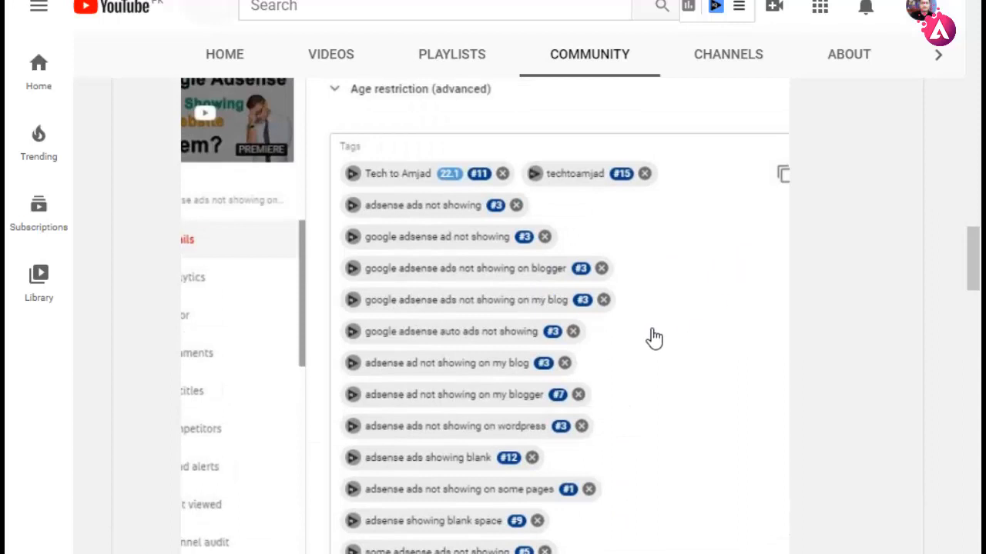